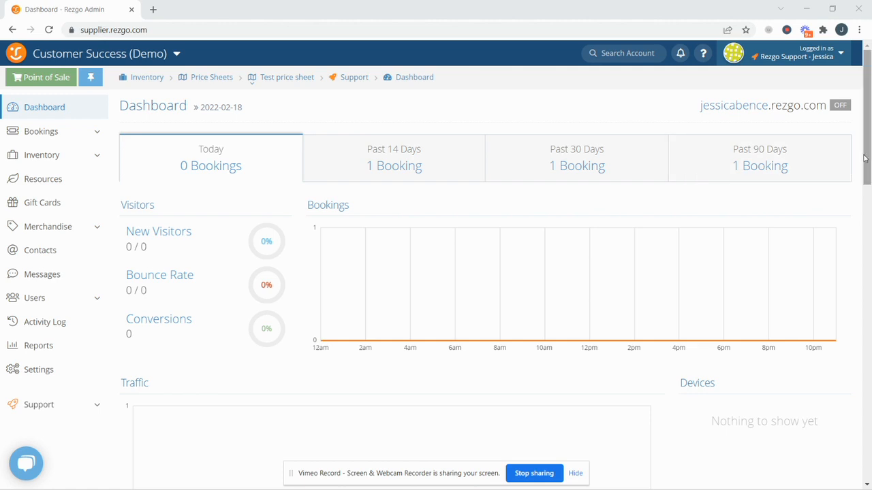
Open the Security Groups settings and start a duplicate of the Booking Agent group
left_click_drag(867, 160, 851, 181)
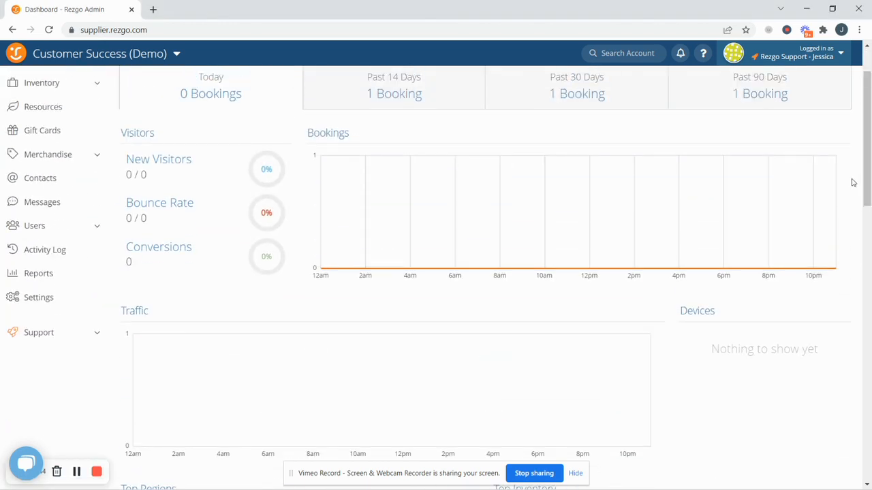
left_click(39, 298)
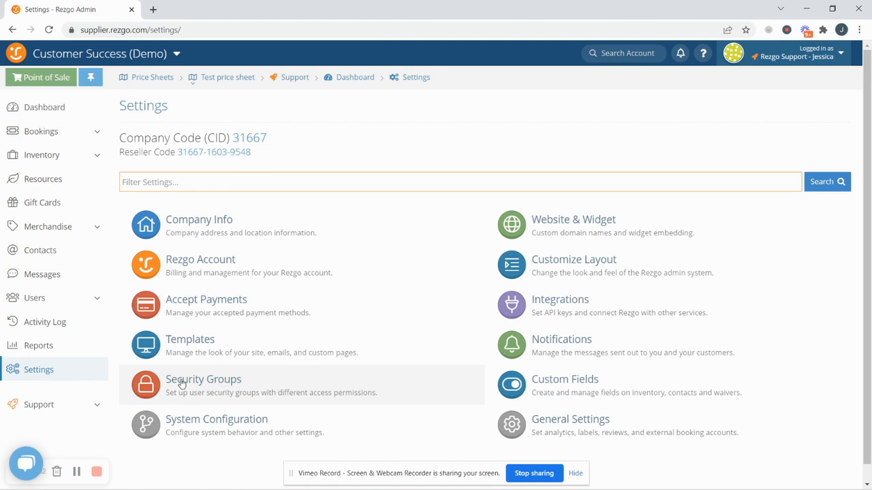
left_click(190, 383)
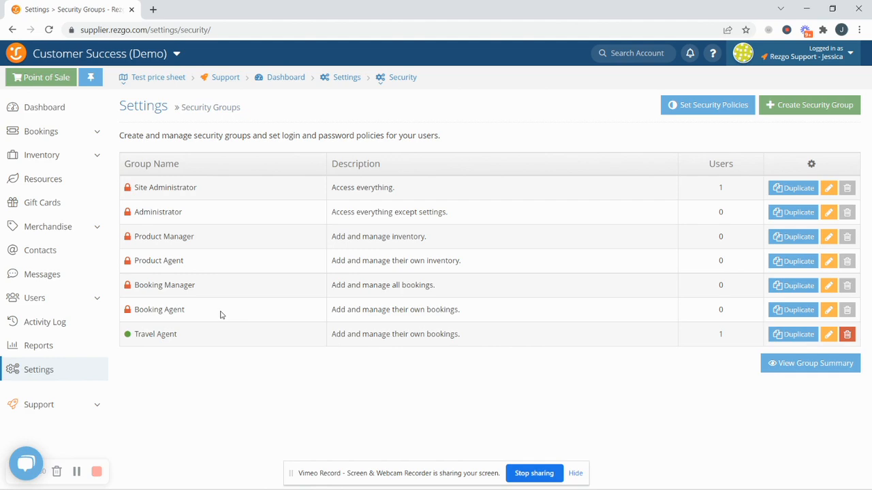
left_click(778, 311)
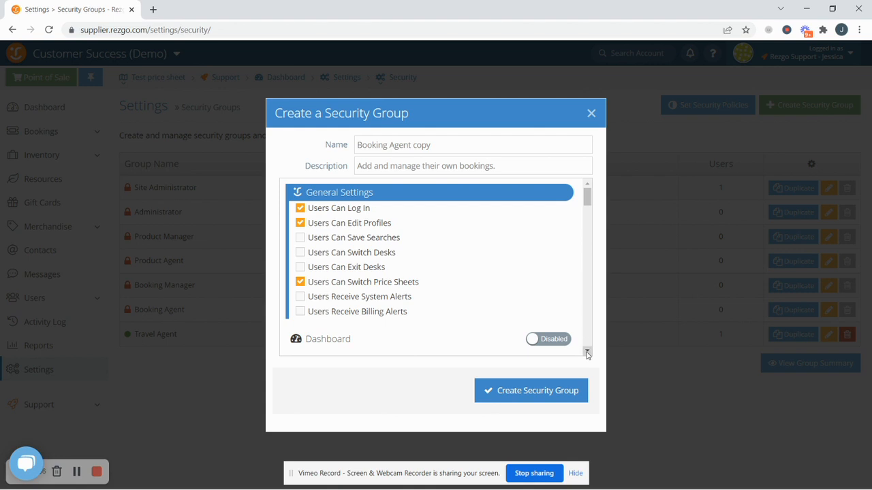
Examine the general settings and the booking access and detail permissions offered for the duplicated Booking Agent group
left_click(311, 269)
left_click(303, 270)
left_click(393, 146)
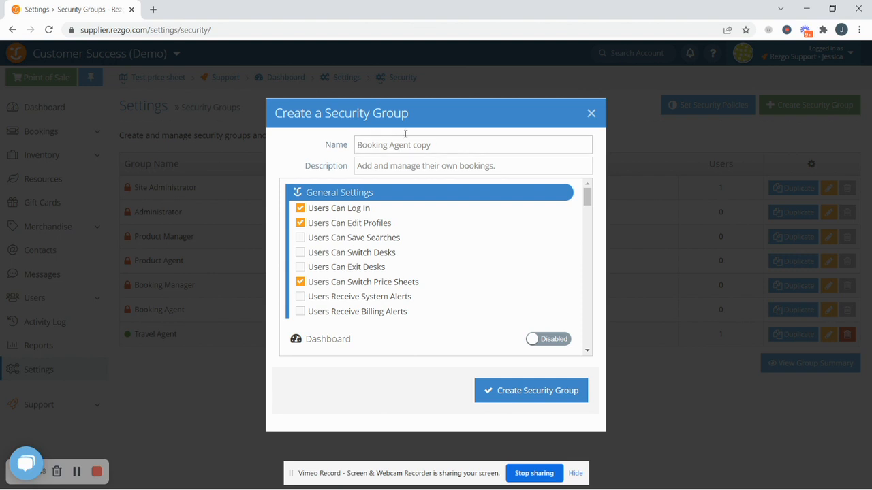
left_click(587, 352)
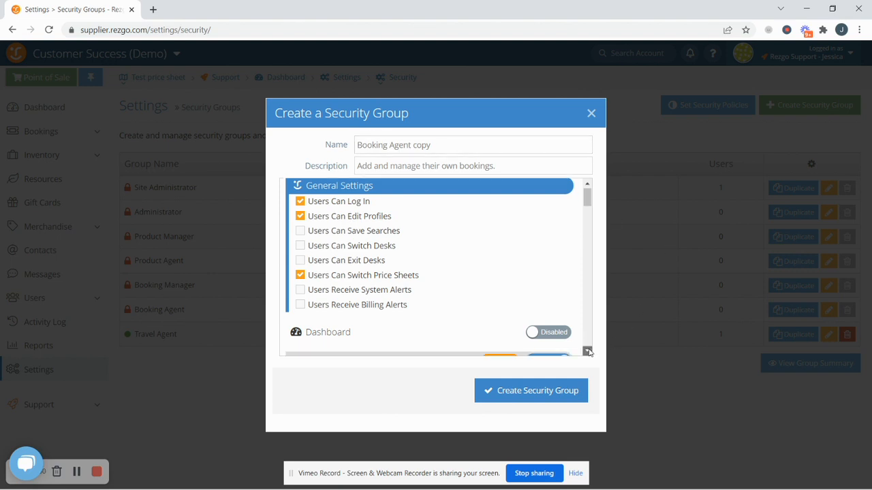
scroll(589, 352, "down", 3)
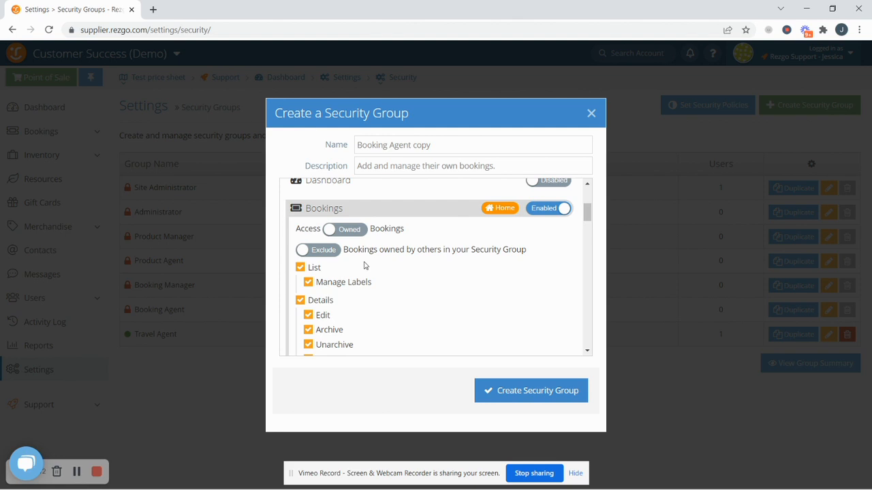
left_click(590, 352)
scroll(344, 242, "down", 5)
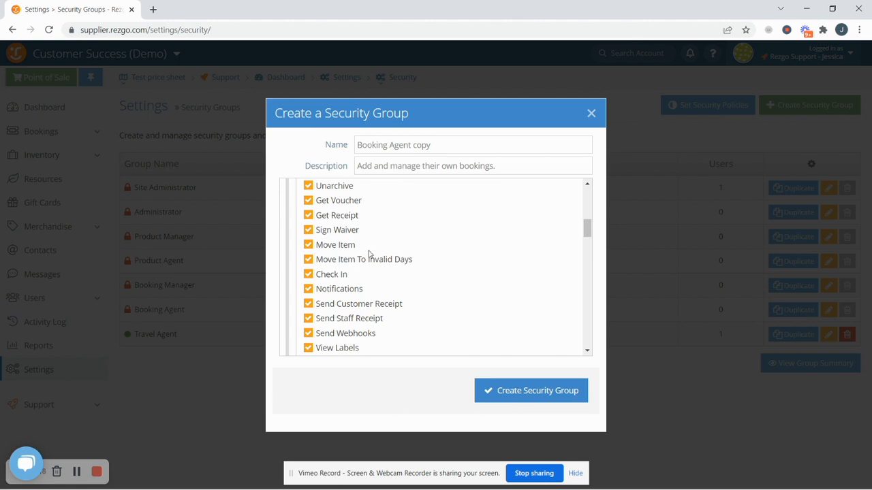
left_click(307, 244)
left_click(308, 259)
left_click_drag(585, 353, 586, 352)
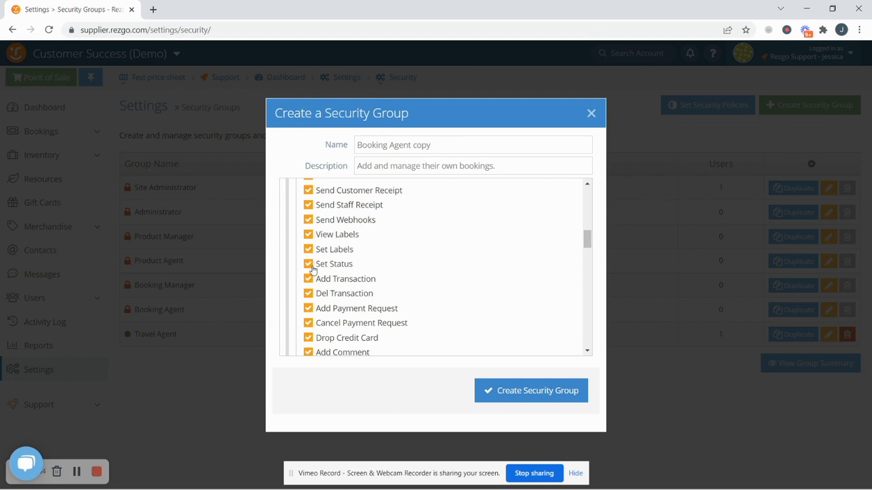
Review the remaining booking, calendar and disabled section permissions, and close the duplicated group without creating it
scroll(589, 352, "down", 7)
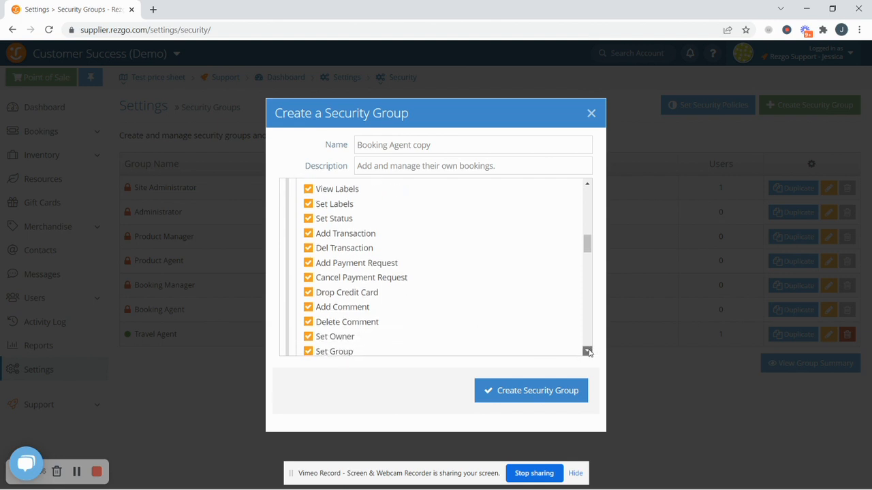
scroll(588, 352, "down", 5)
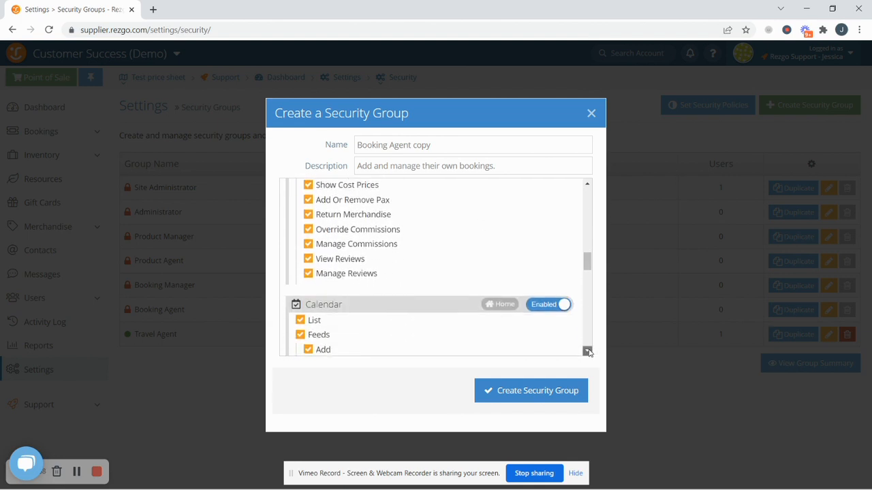
scroll(588, 352, "down", 2)
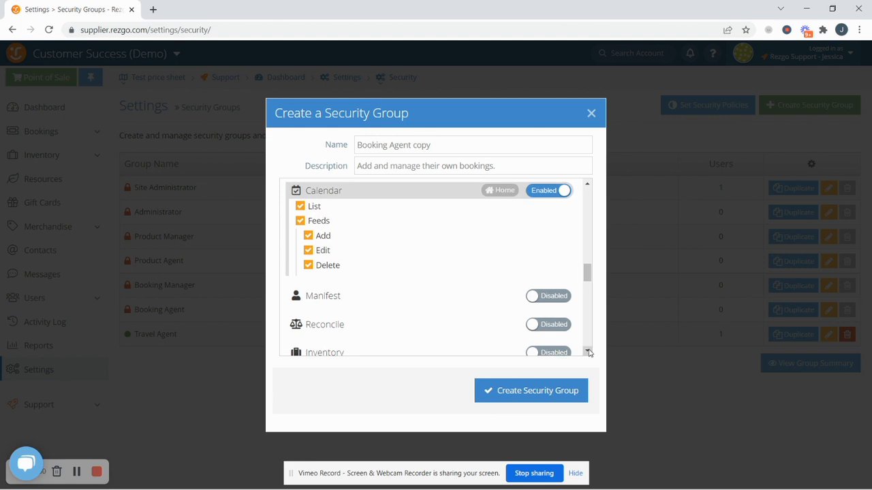
scroll(588, 352, "down", 2)
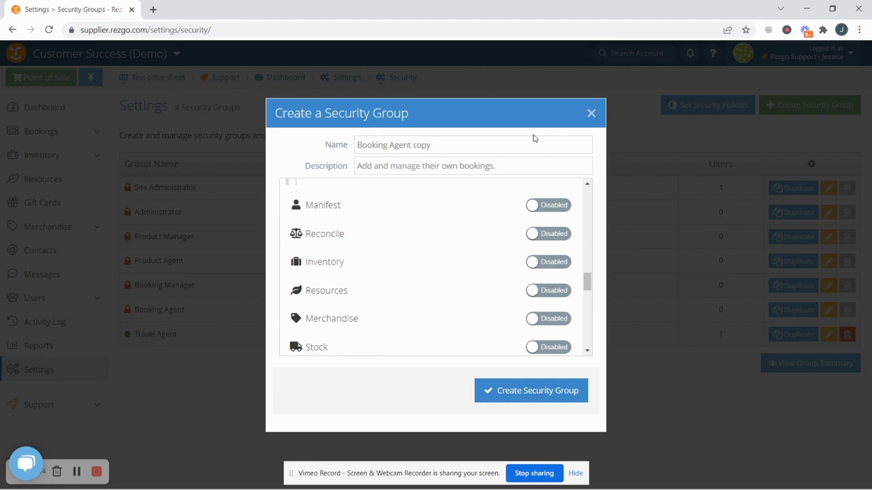
left_click(592, 113)
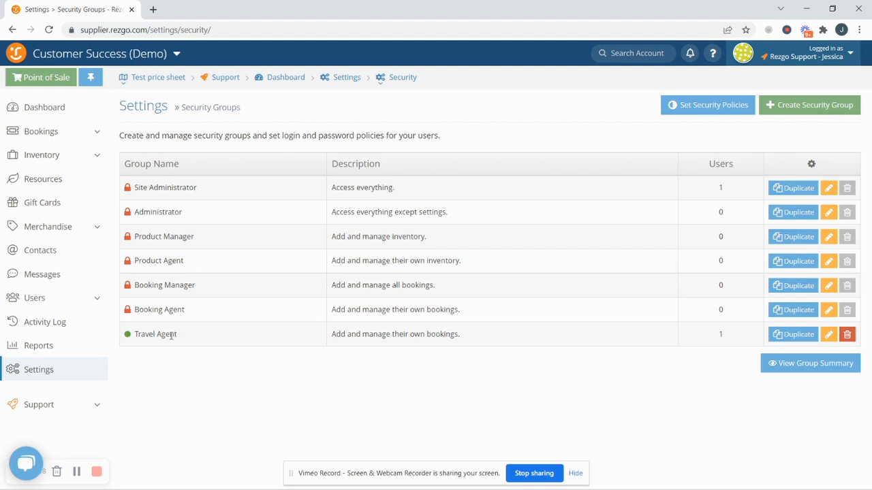
Open the new user form, look through the assignable security groups, and cancel without creating the user
left_click(57, 300)
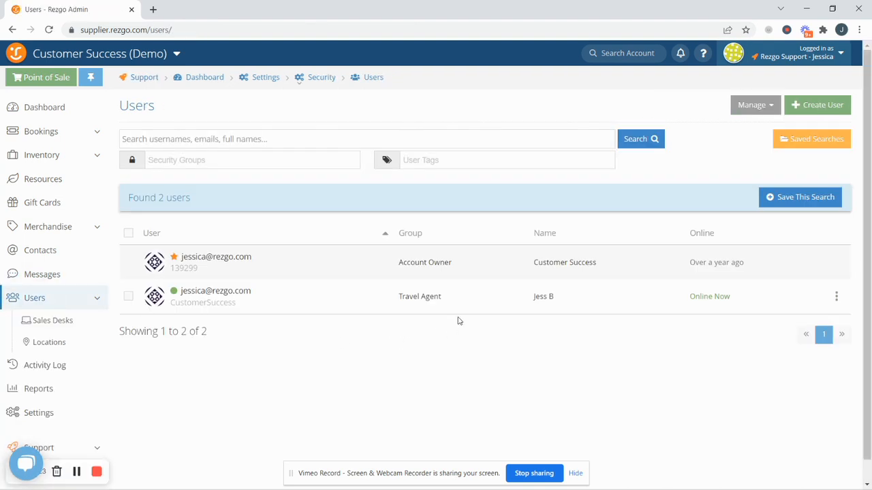
left_click(803, 105)
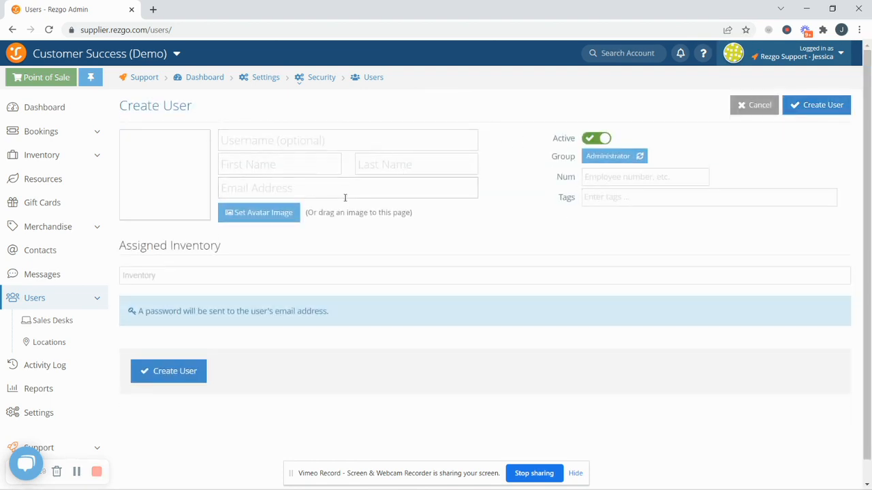
left_click(598, 158)
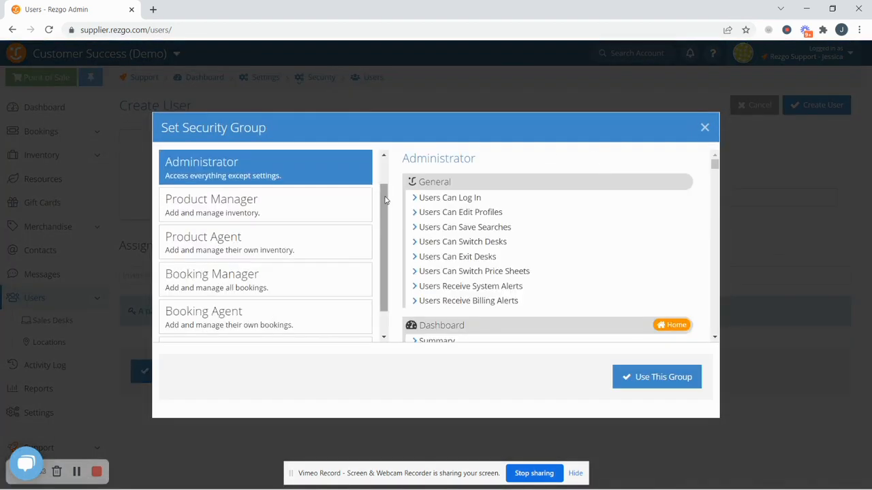
scroll(385, 204, "down", 1)
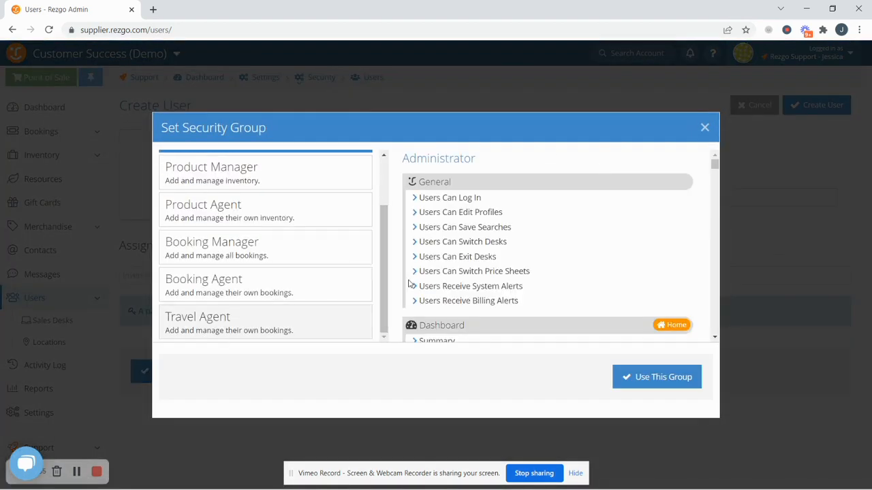
left_click(624, 376)
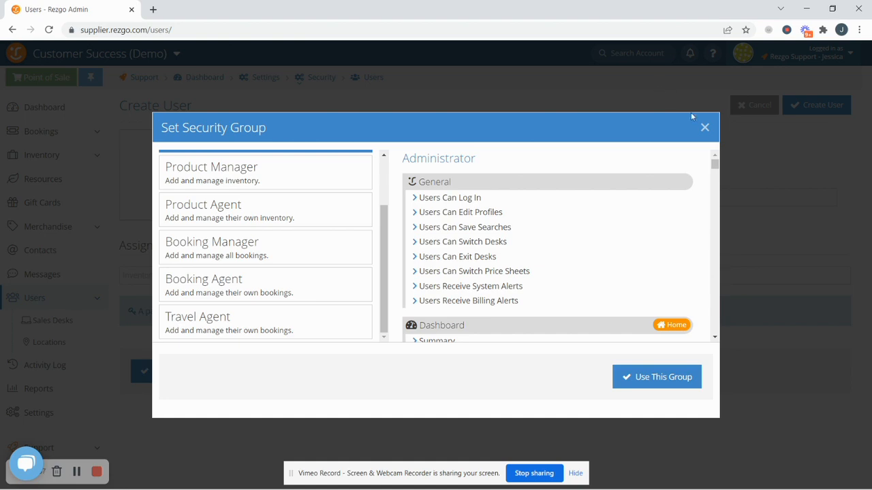
left_click(704, 128)
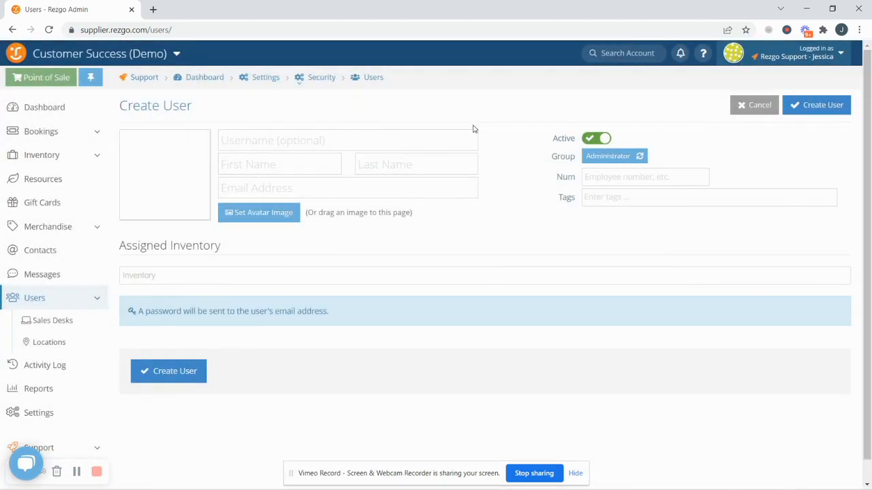
left_click(743, 109)
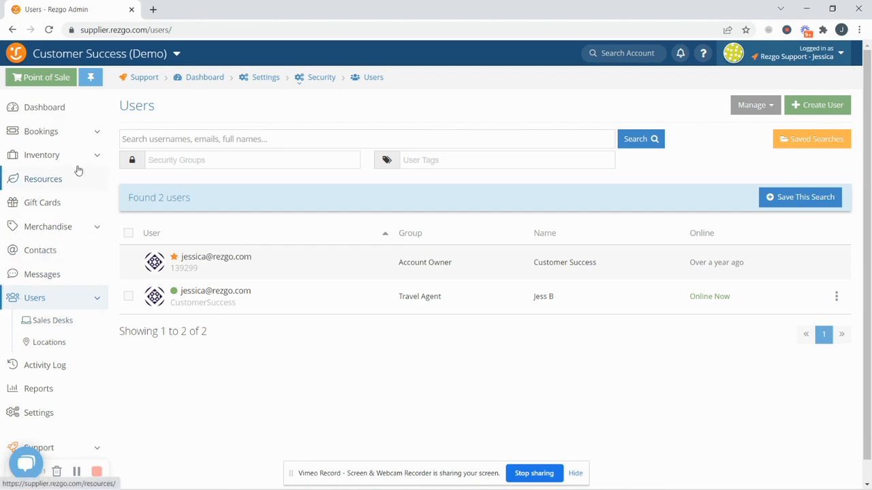
Open the Test Travel Agency sales desk to view which users and groups can use it
left_click(97, 156)
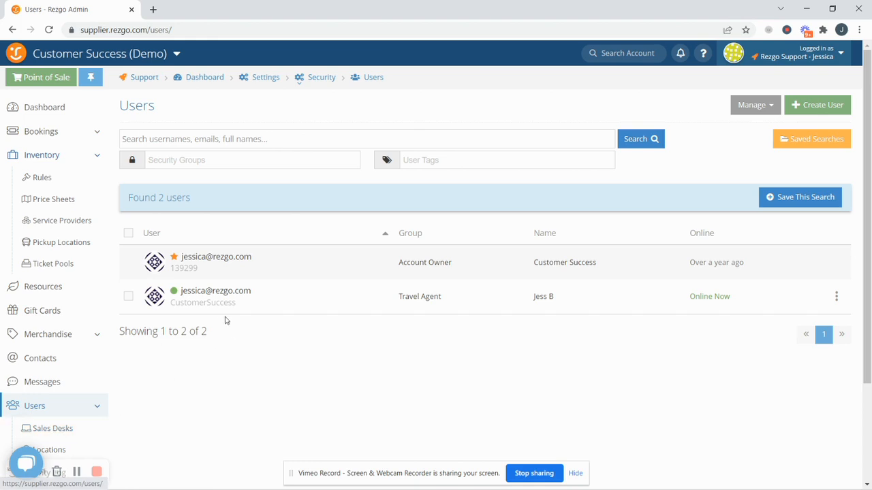
left_click(57, 431)
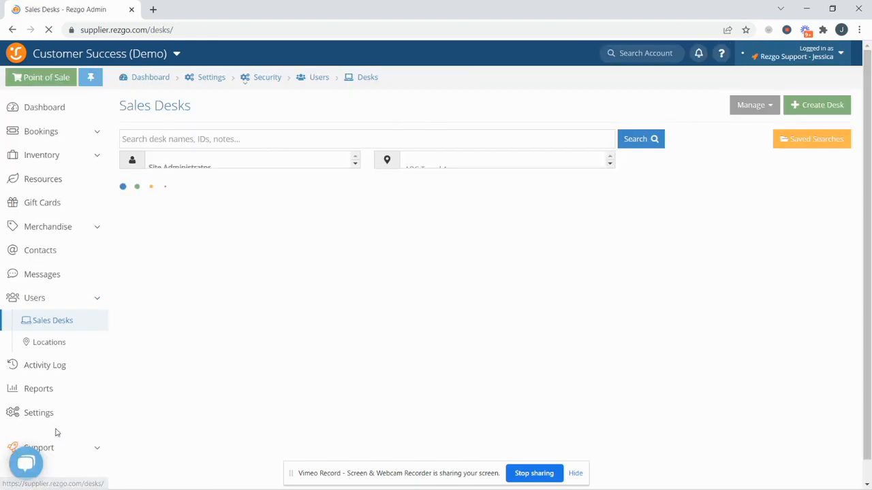
left_click(171, 256)
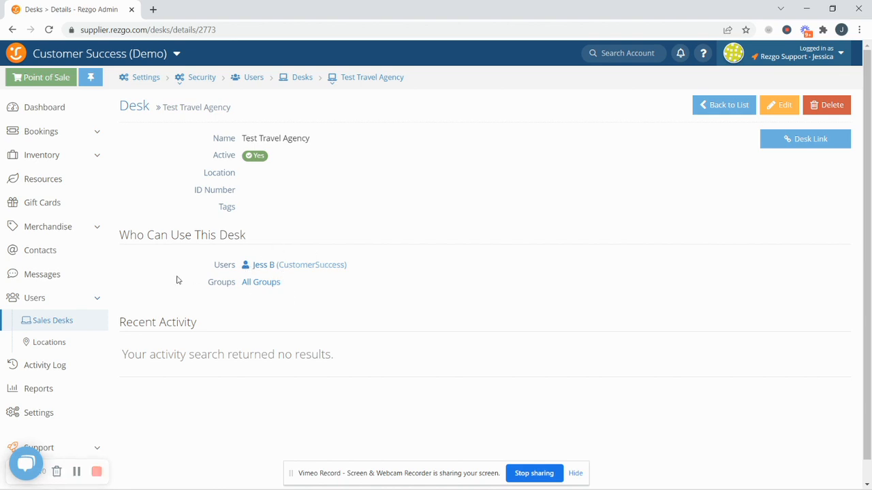
Review the Test price sheet's details and inventory commissions, and open the full bookings list
left_click(95, 156)
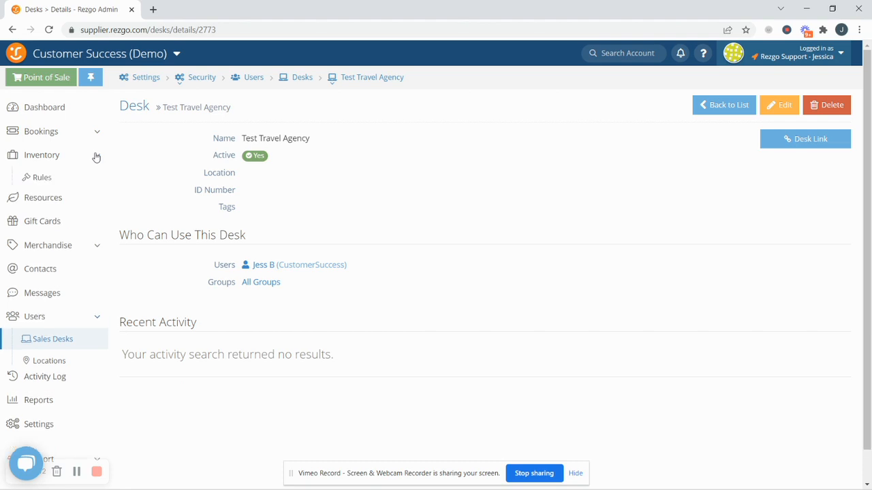
left_click(60, 200)
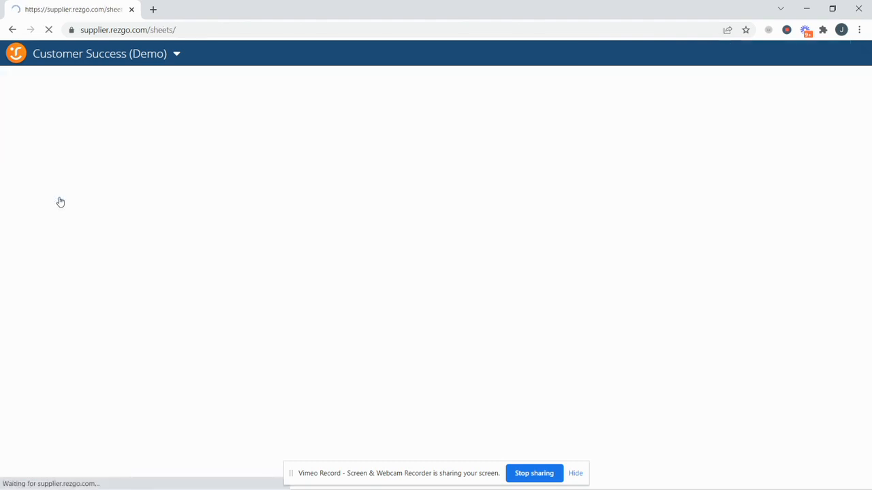
left_click(186, 256)
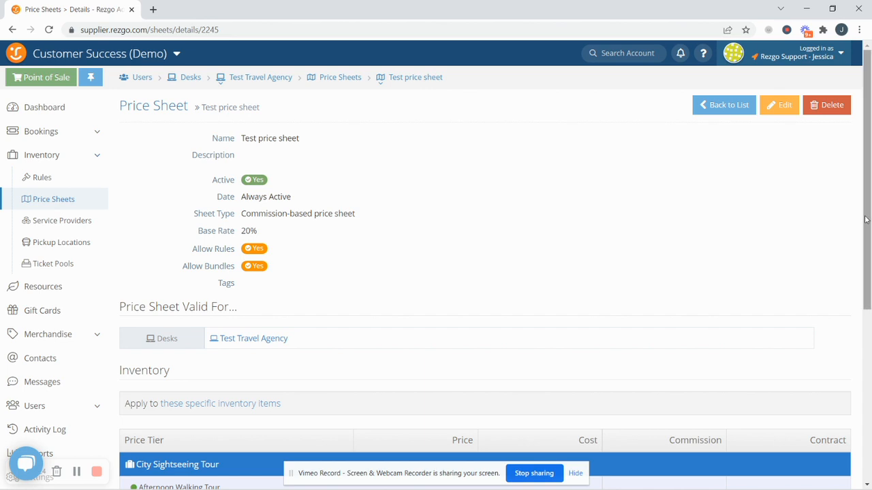
left_click_drag(866, 219, 866, 344)
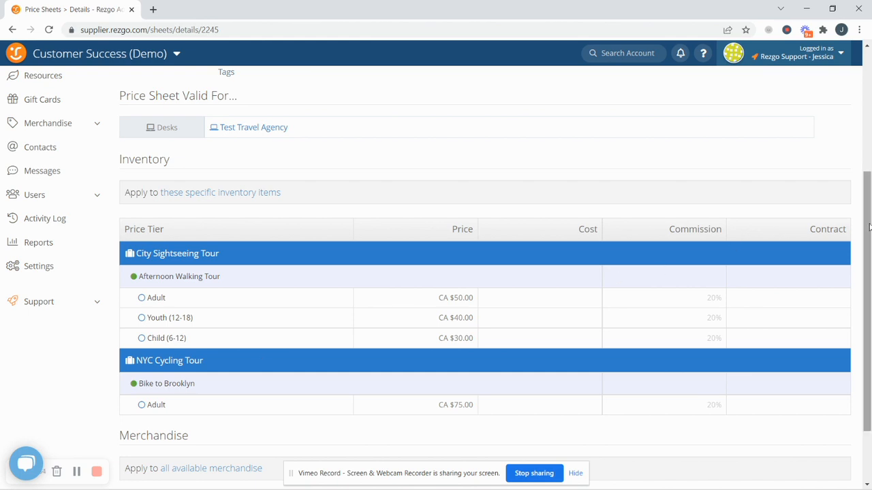
left_click_drag(867, 226, 859, 106)
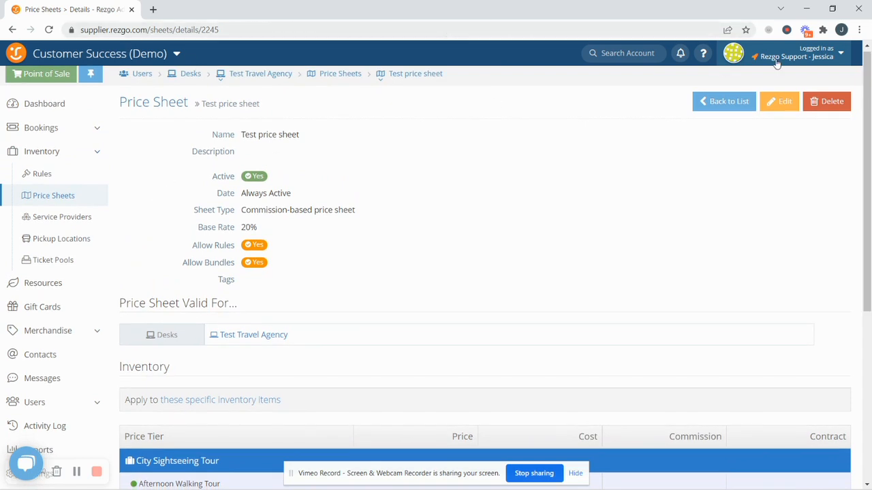
left_click(49, 133)
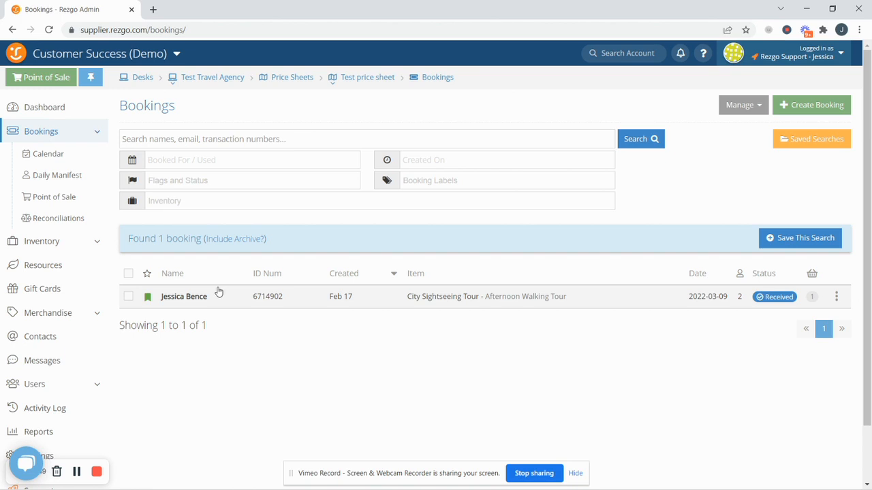
Log out of the support account and log in with the travel agent's saved username and account password
left_click(813, 62)
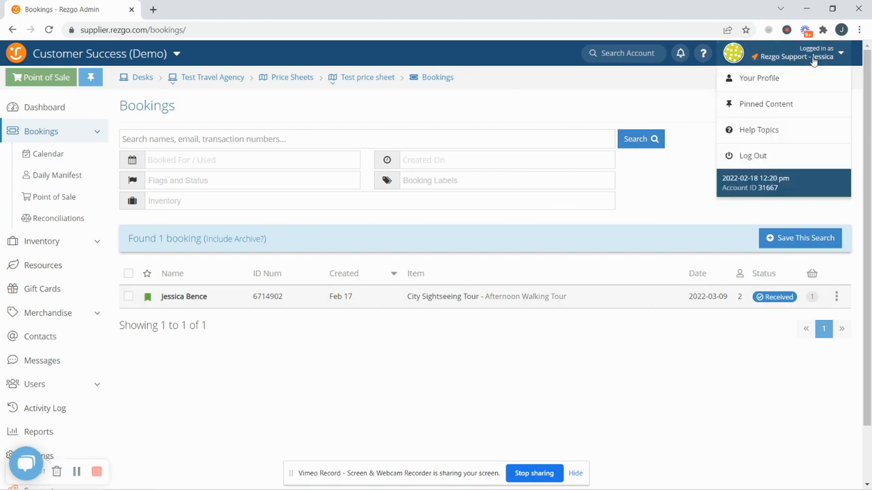
left_click(746, 156)
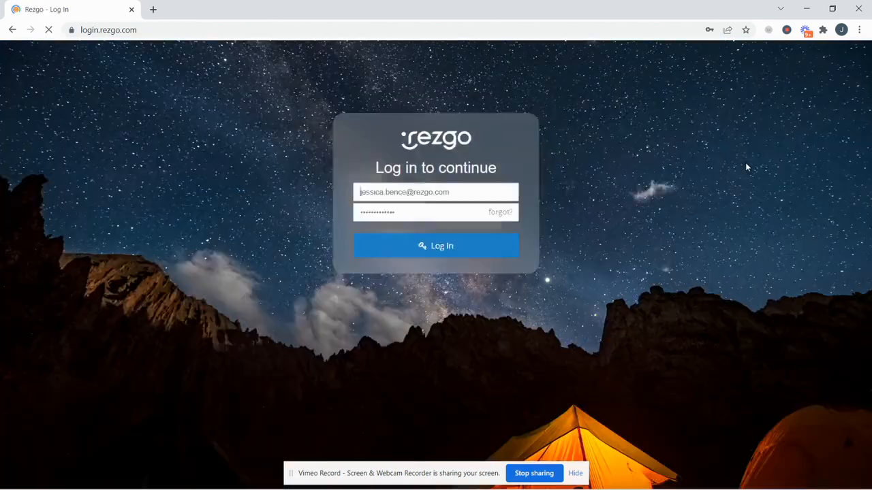
left_click(455, 191)
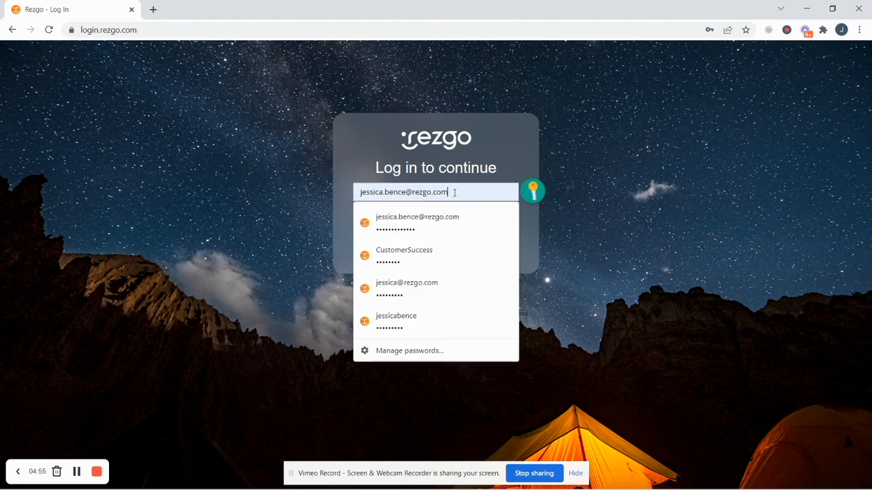
left_click(427, 256)
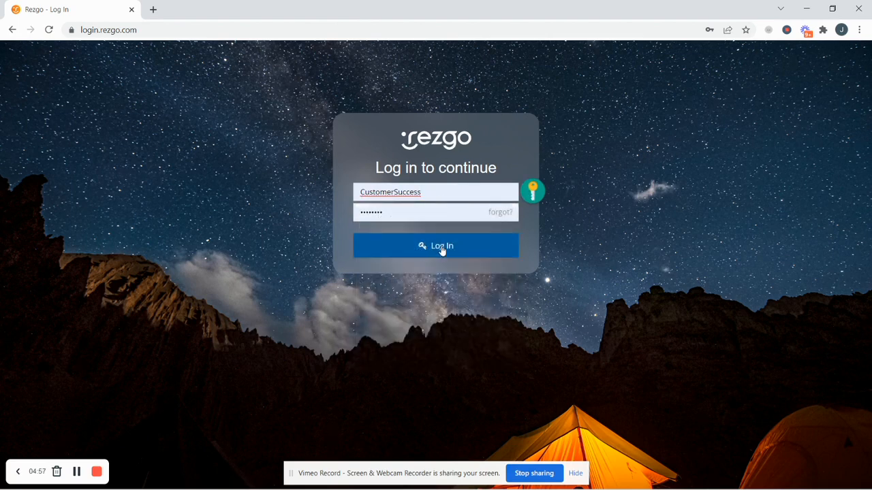
left_click(441, 249)
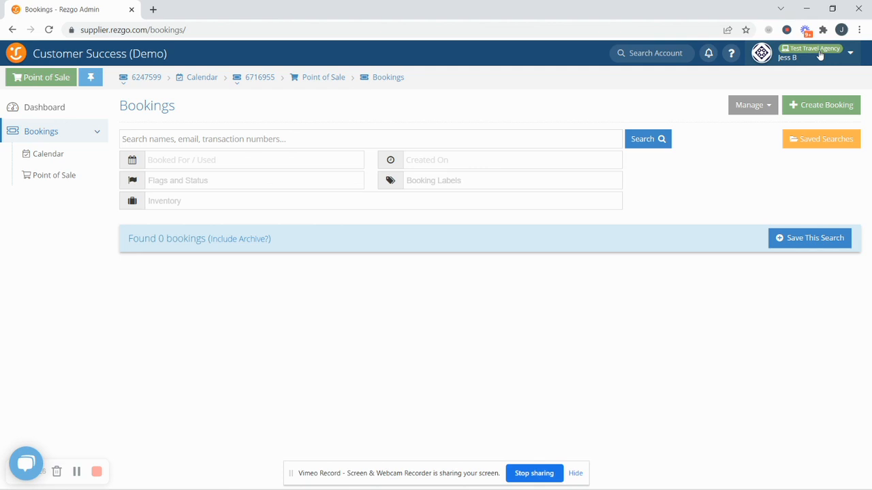
Open the Point of Sale from the travel agent account
left_click(39, 79)
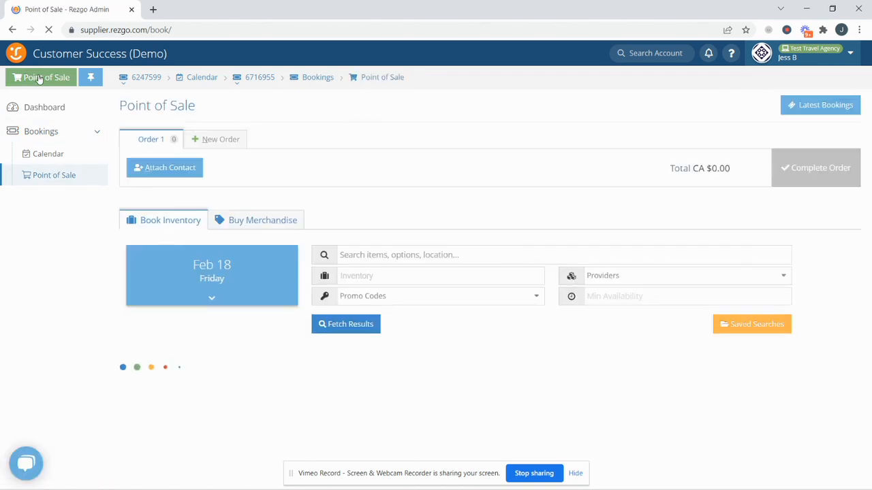